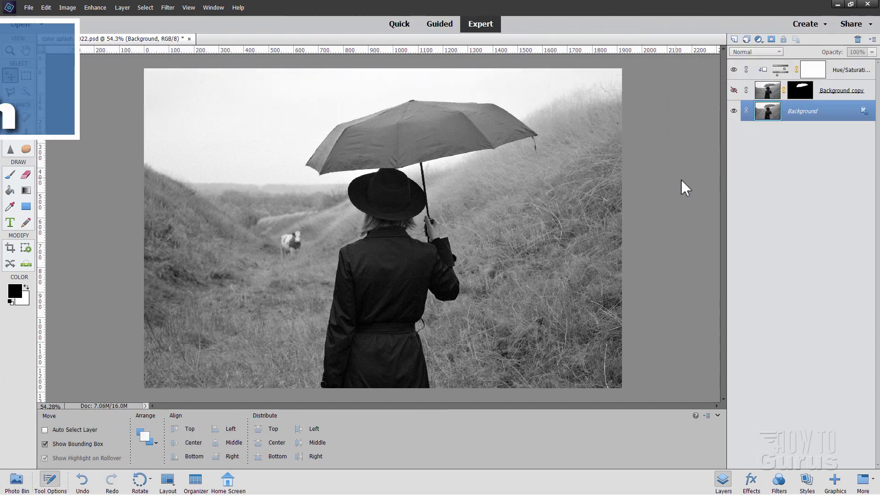
- Make the Background copy layer visible so the umbrella shows red on the black-and-white photo
{"action": "left_click", "coordinate": [734, 90]}
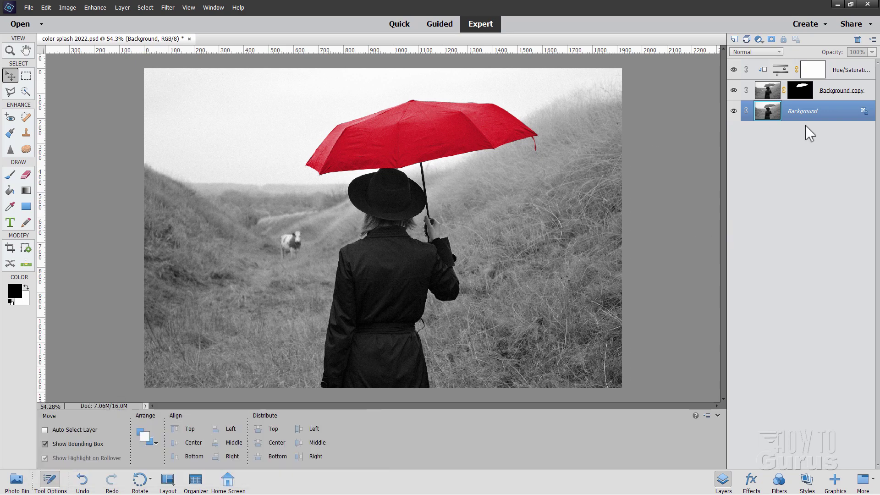
- Delete both the Hue/Saturation and Background copy layers, leaving only the Background layer
{"action": "left_click", "coordinate": [850, 71]}
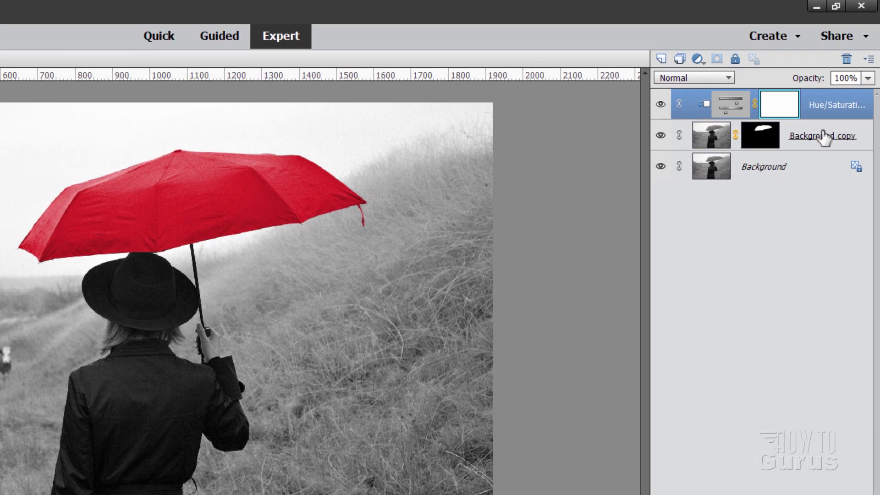
{"action": "left_click", "coordinate": [836, 91], "text": "shift"}
{"action": "left_click", "coordinate": [846, 59]}
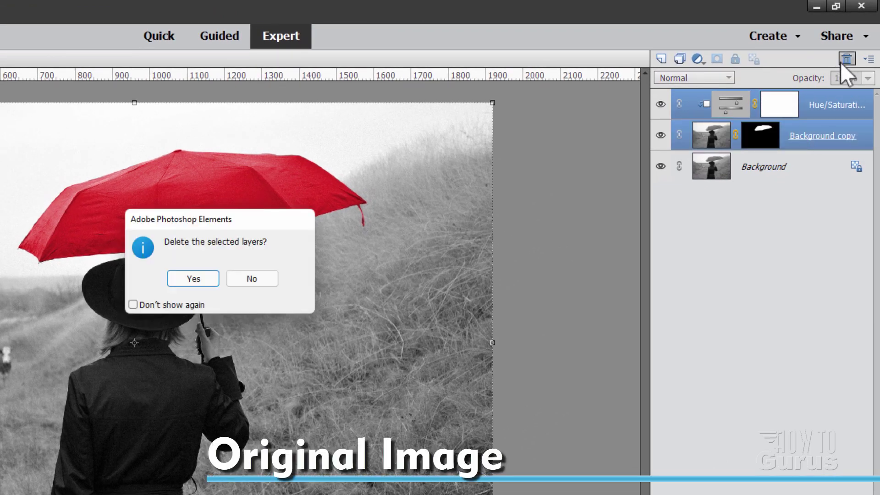
{"action": "left_click", "coordinate": [194, 279]}
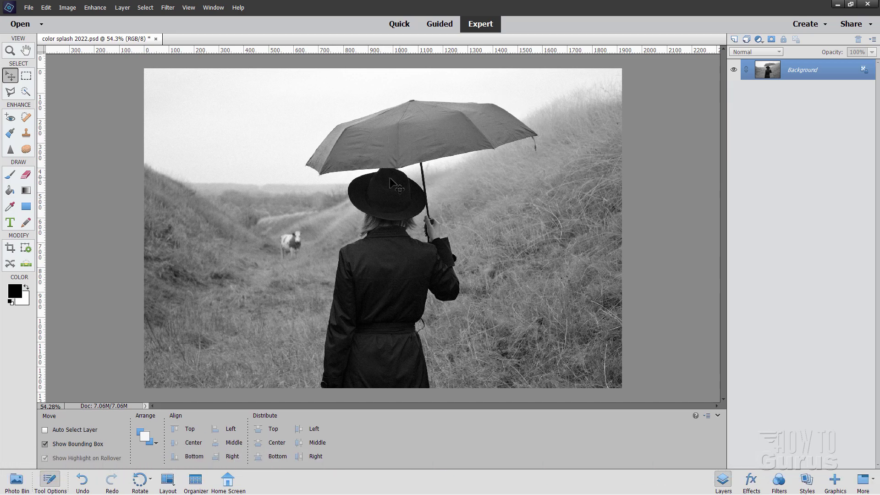
- Select the umbrella canopy with the Quick Selection tool
{"action": "left_click", "coordinate": [26, 90]}
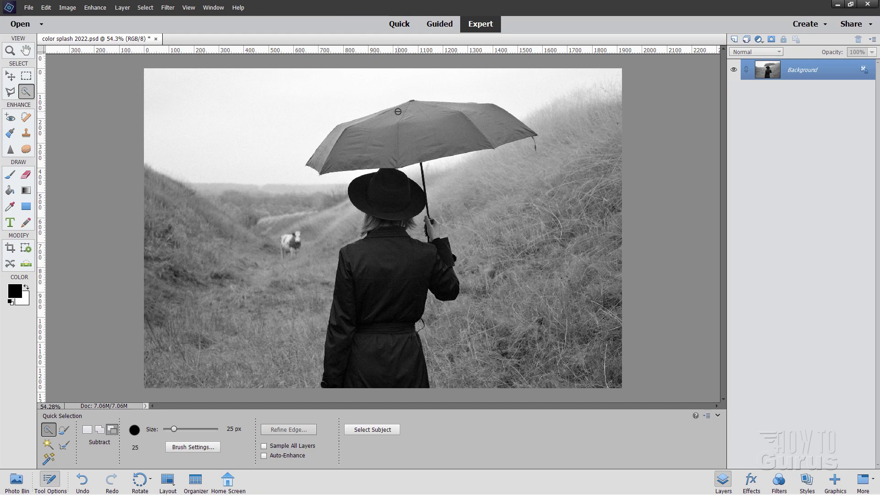
{"action": "left_click_drag", "start_coordinate": [389, 116], "coordinate": [369, 124]}
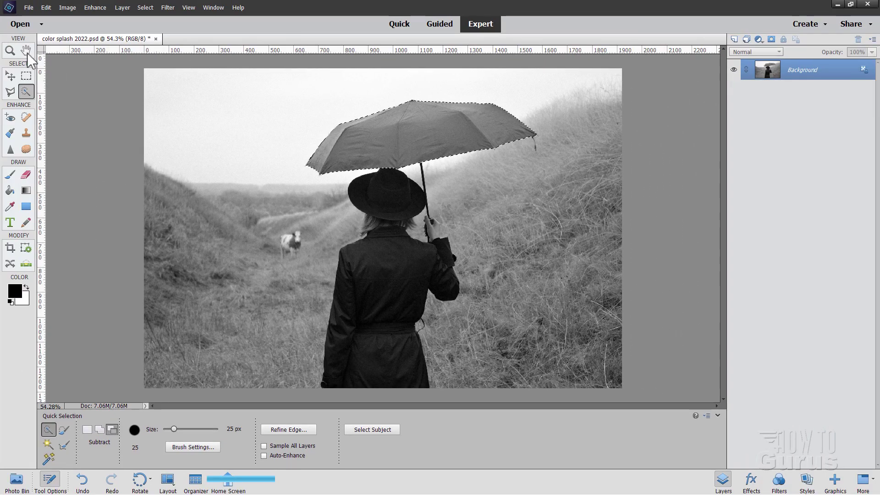
- Zoom in on the umbrella's right tip and add its dangling strap with the Polygonal Lasso
{"action": "key", "text": "z"}
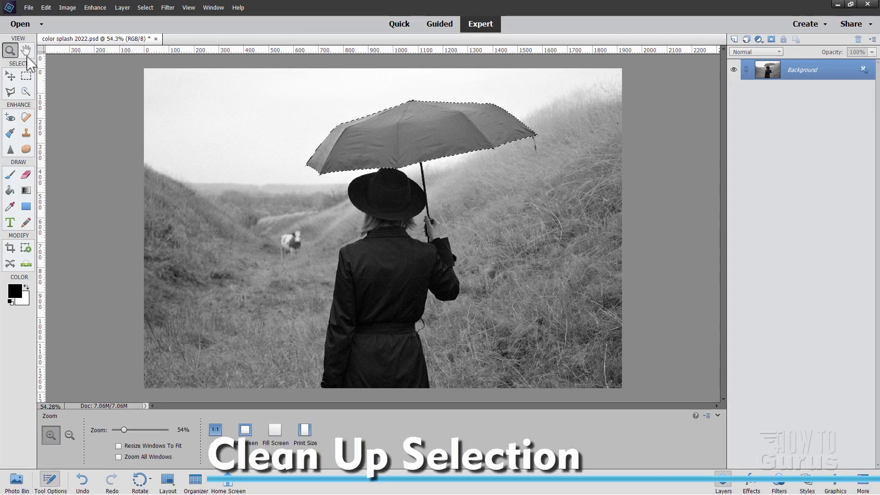
{"action": "left_click", "coordinate": [543, 147]}
{"action": "left_click", "coordinate": [542, 147]}
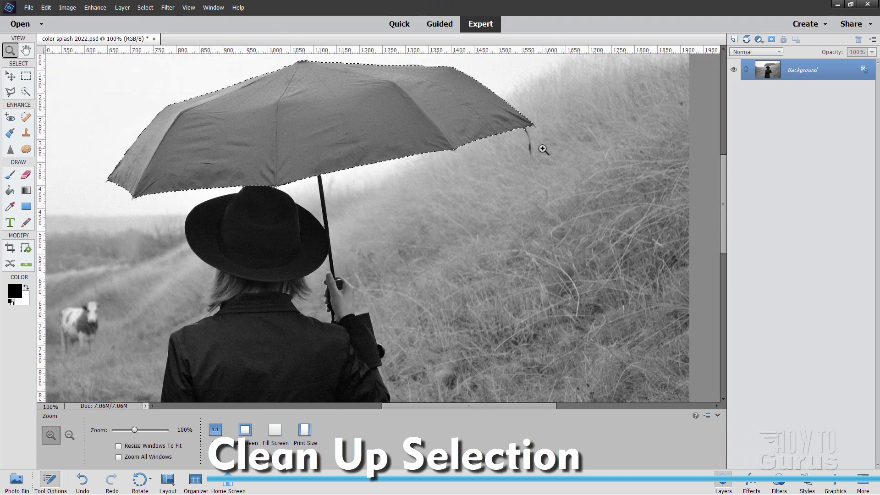
{"action": "left_click", "coordinate": [542, 148]}
{"action": "left_click", "coordinate": [543, 148]}
{"action": "scroll", "coordinate": [543, 148], "scroll_direction": "up", "scroll_amount": 3}
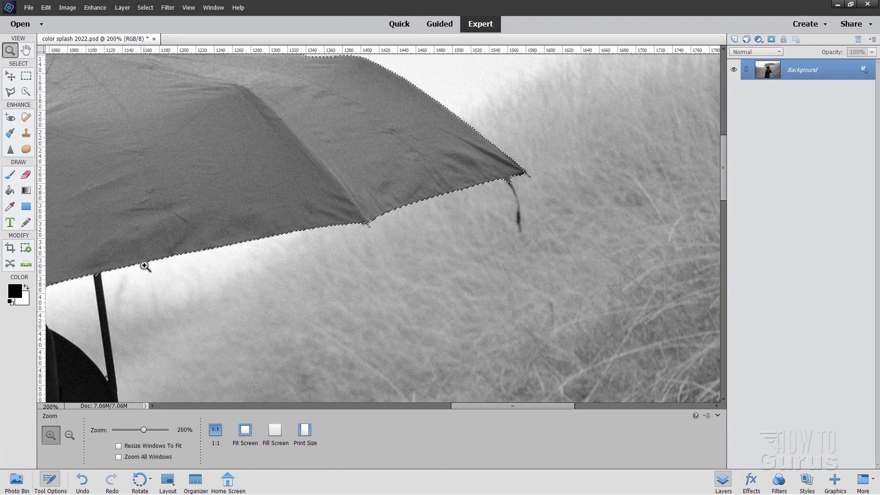
{"action": "left_click", "coordinate": [11, 92]}
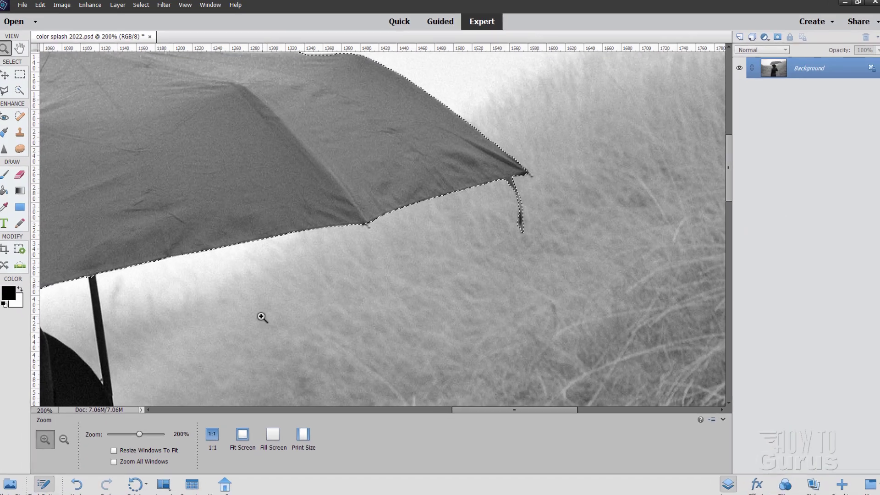
{"action": "left_click", "coordinate": [242, 435]}
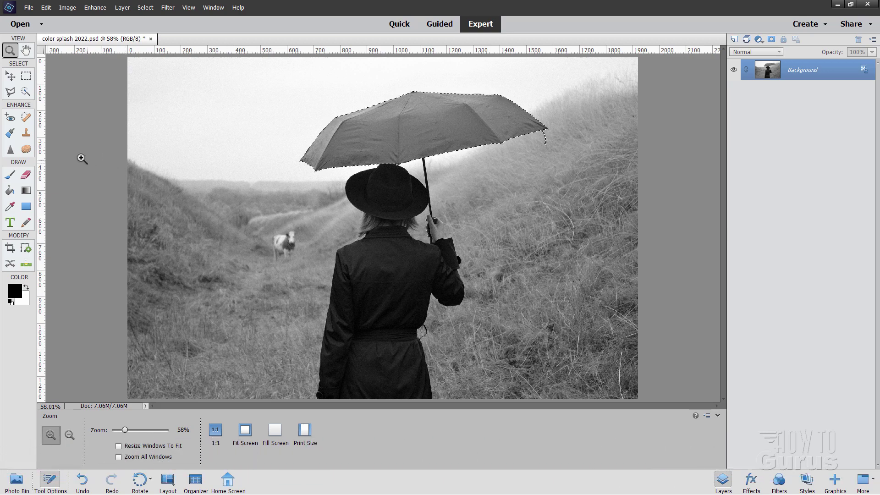
- Refine Edge with output to New Layer with Layer Mask, then show the Background layer
{"action": "left_click", "coordinate": [11, 92]}
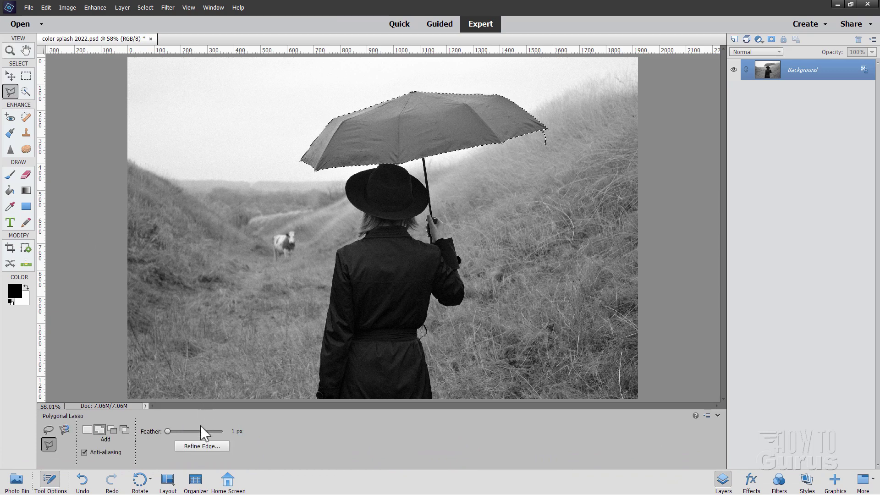
{"action": "left_click", "coordinate": [208, 445]}
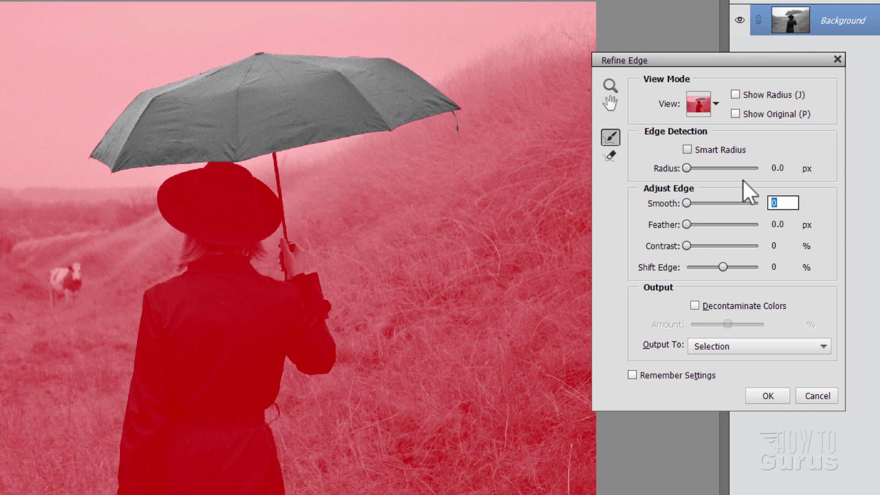
{"action": "left_click", "coordinate": [727, 348]}
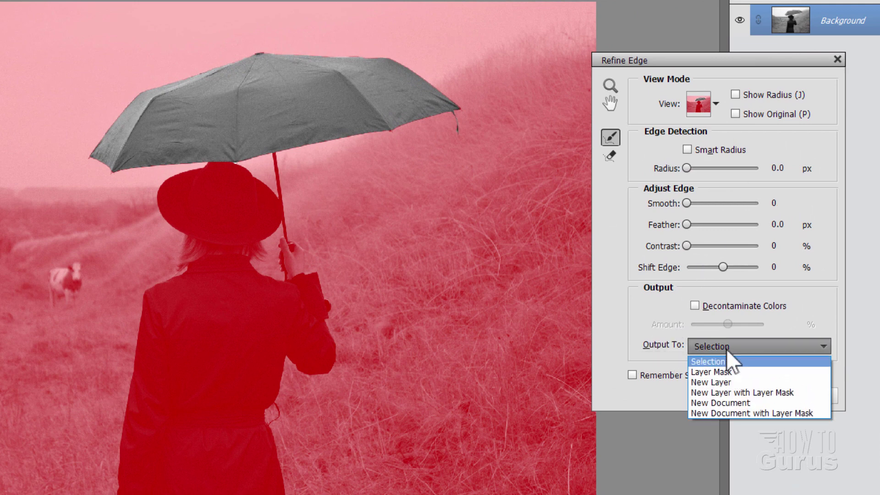
{"action": "left_click", "coordinate": [739, 392]}
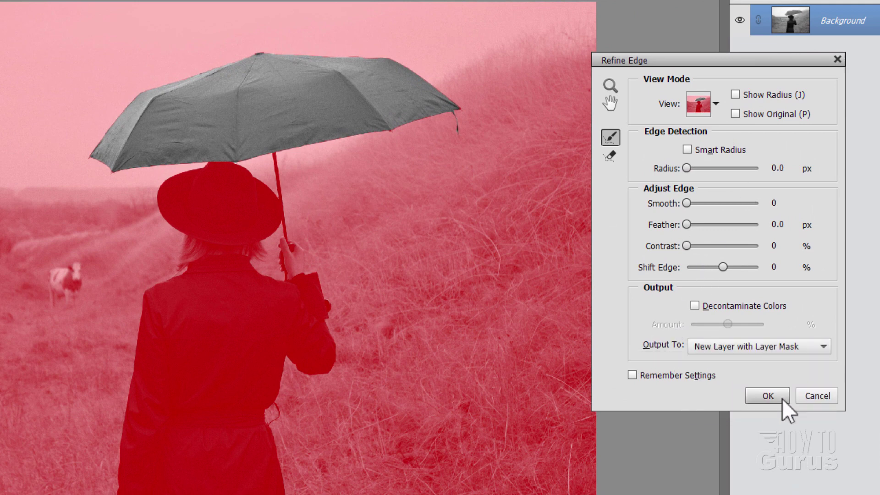
{"action": "left_click", "coordinate": [780, 397]}
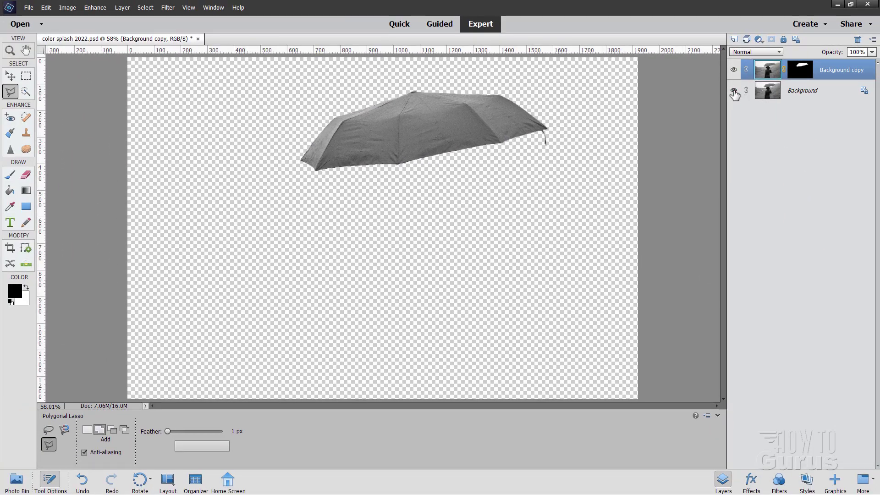
{"action": "left_click", "coordinate": [734, 91]}
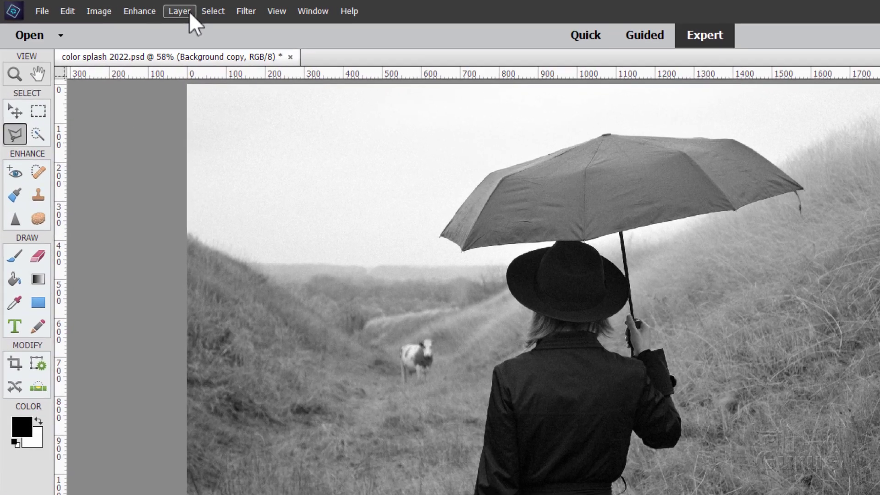
{"action": "left_click", "coordinate": [123, 8]}
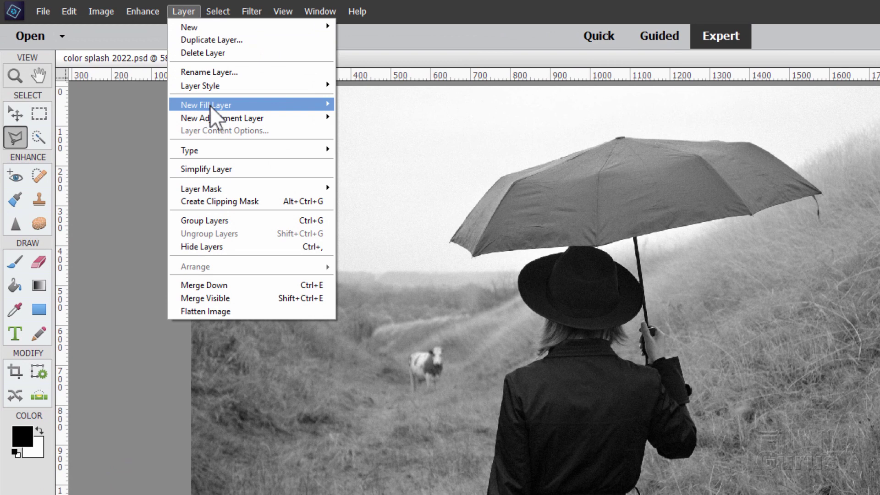
- Create a Hue/Saturation adjustment layer with Use Previous Layer to Create Clipping Mask enabled
{"action": "mouse_move", "coordinate": [218, 123]}
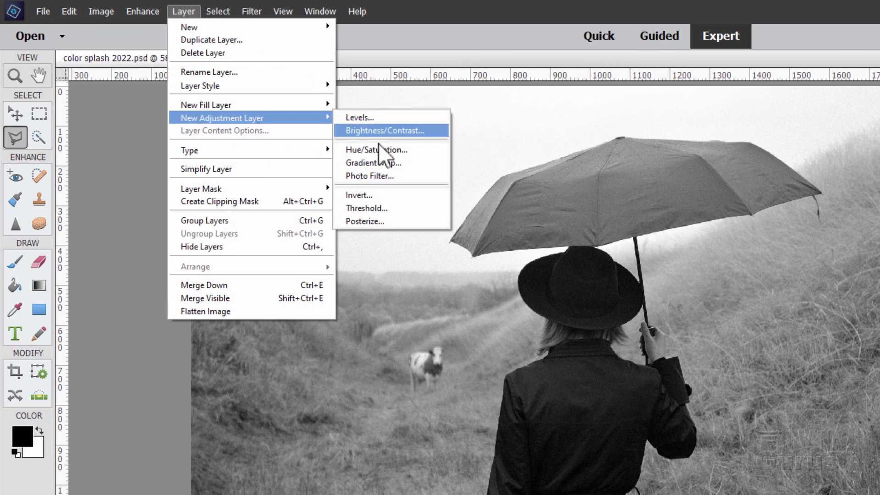
{"action": "left_click", "coordinate": [394, 151]}
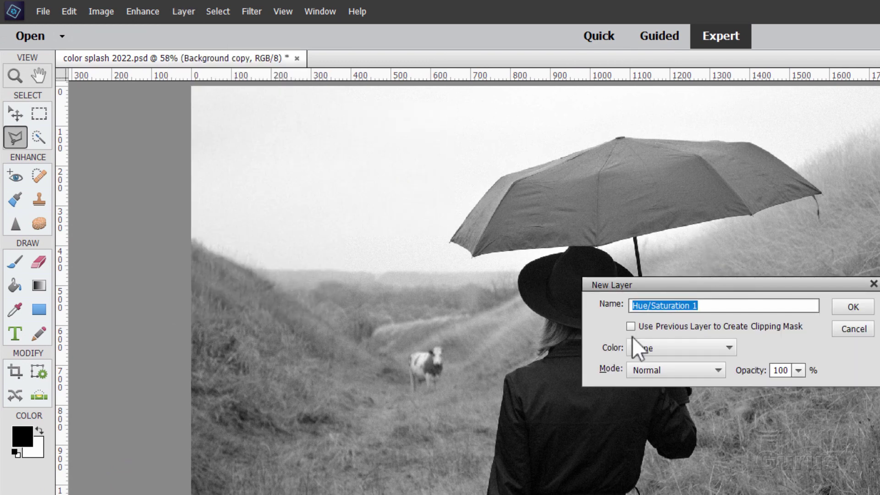
{"action": "left_click", "coordinate": [631, 327]}
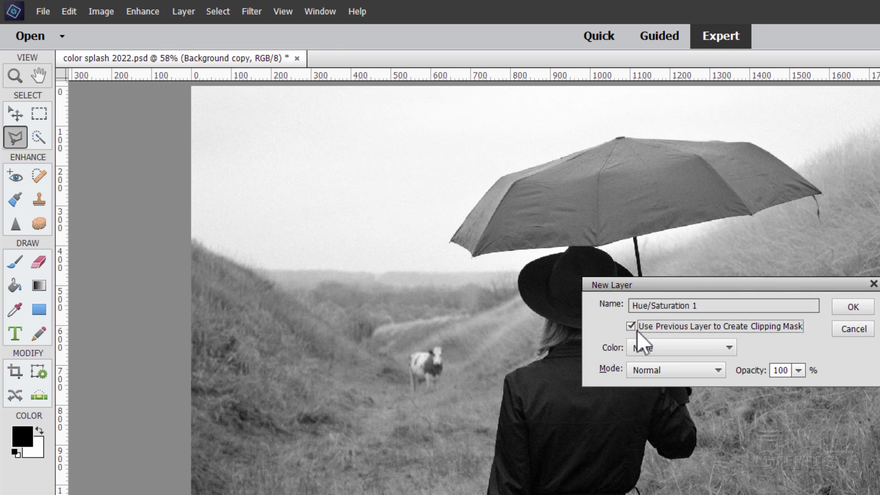
{"action": "left_click", "coordinate": [853, 308]}
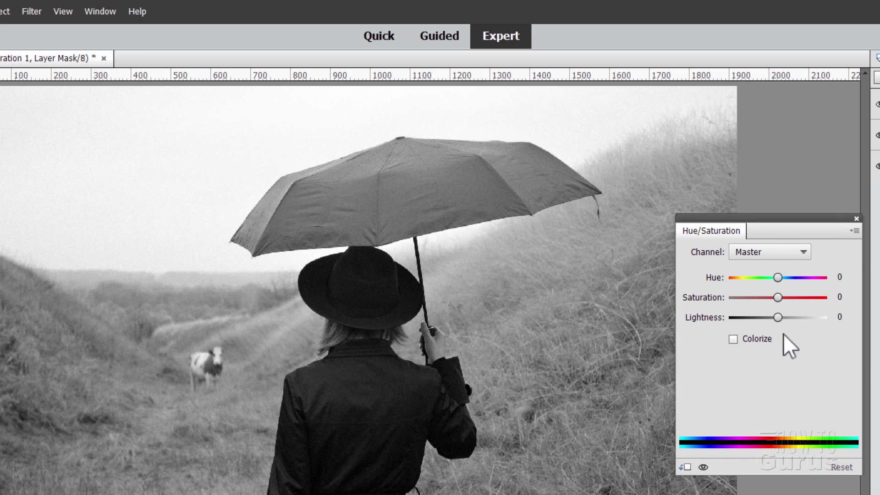
- Turn on Colorize and set Hue 0, Saturation 75 and Lightness 0 for a bright red umbrella
{"action": "left_click", "coordinate": [734, 340]}
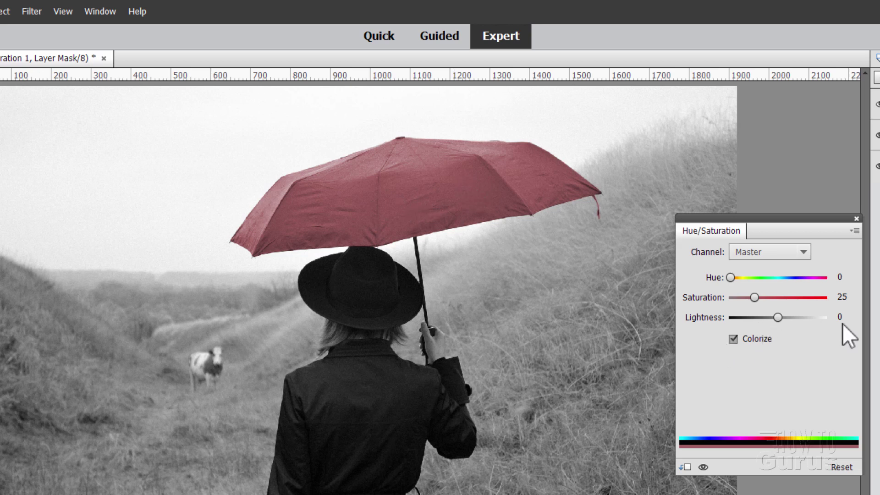
{"action": "mouse_move", "coordinate": [730, 277]}
{"action": "left_mouse_down"}
{"action": "mouse_move", "coordinate": [827, 277]}
{"action": "mouse_move", "coordinate": [724, 287]}
{"action": "left_mouse_up"}
{"action": "left_click_drag", "start_coordinate": [755, 297], "coordinate": [775, 316]}
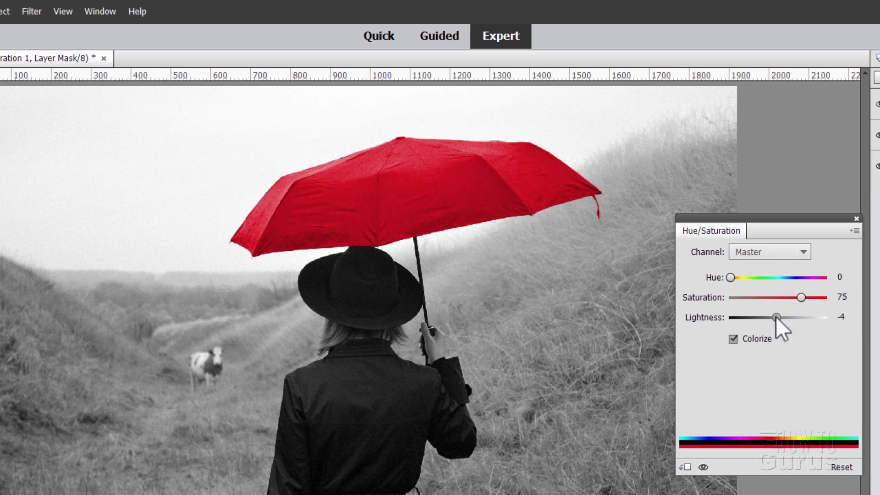
{"action": "left_click", "coordinate": [841, 316]}
{"action": "type", "text": "0"}
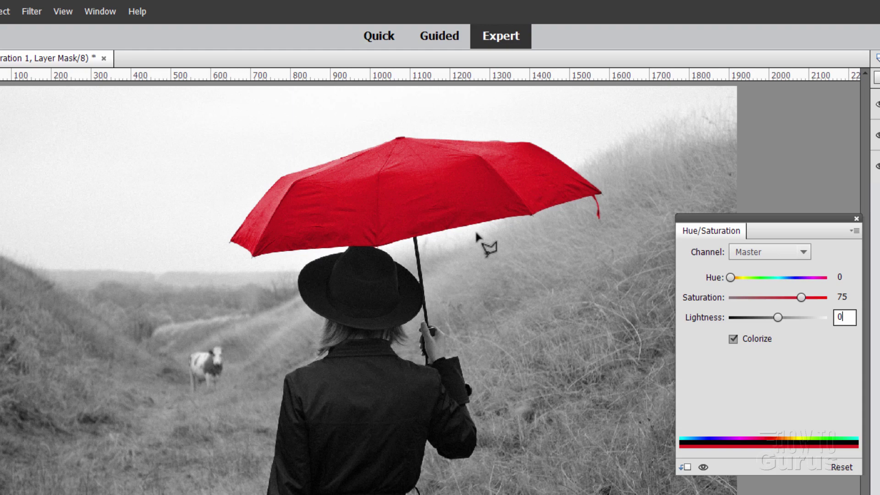
- Close the Hue/Saturation panel and toggle the Background copy layer off and on to compare
{"action": "left_click", "coordinate": [856, 219]}
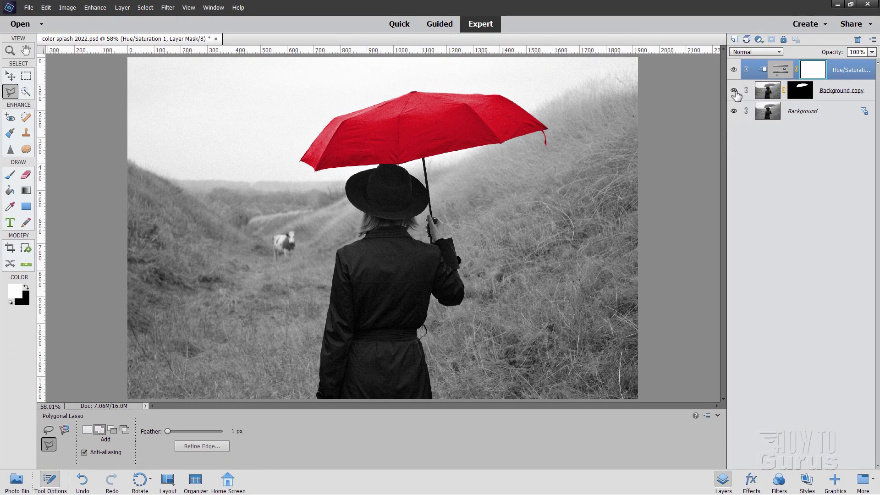
{"action": "left_click", "coordinate": [734, 91]}
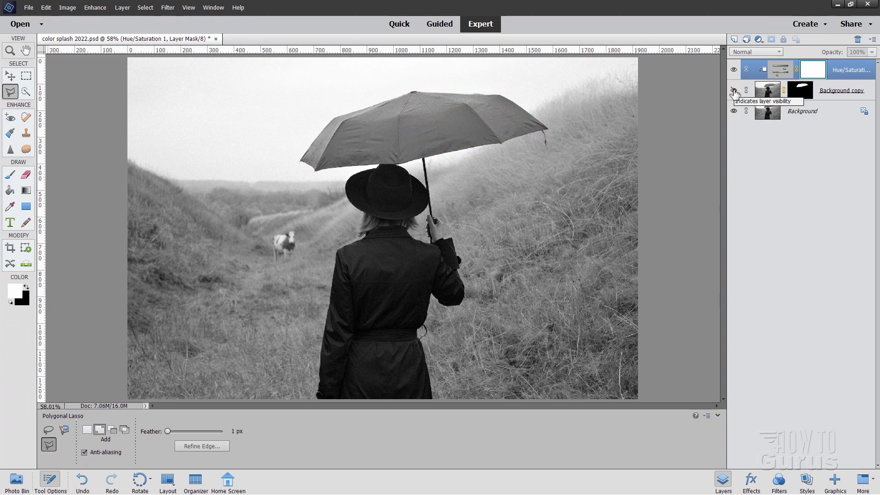
{"action": "left_click", "coordinate": [734, 90]}
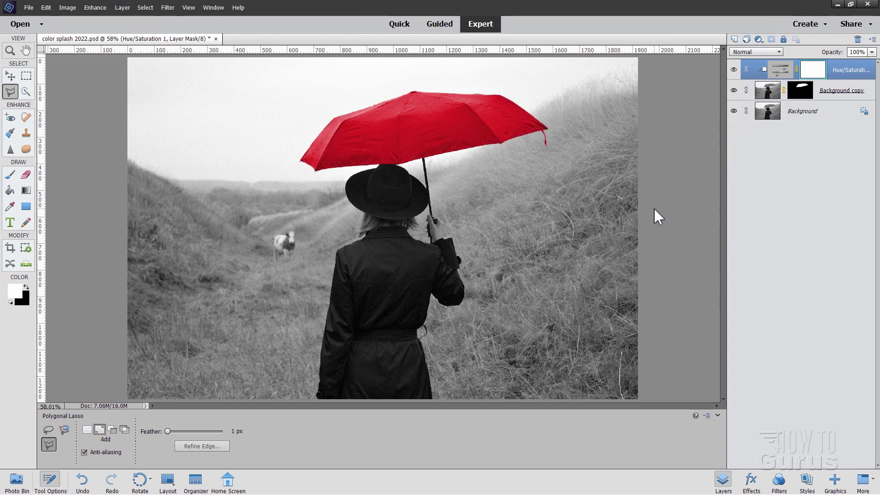